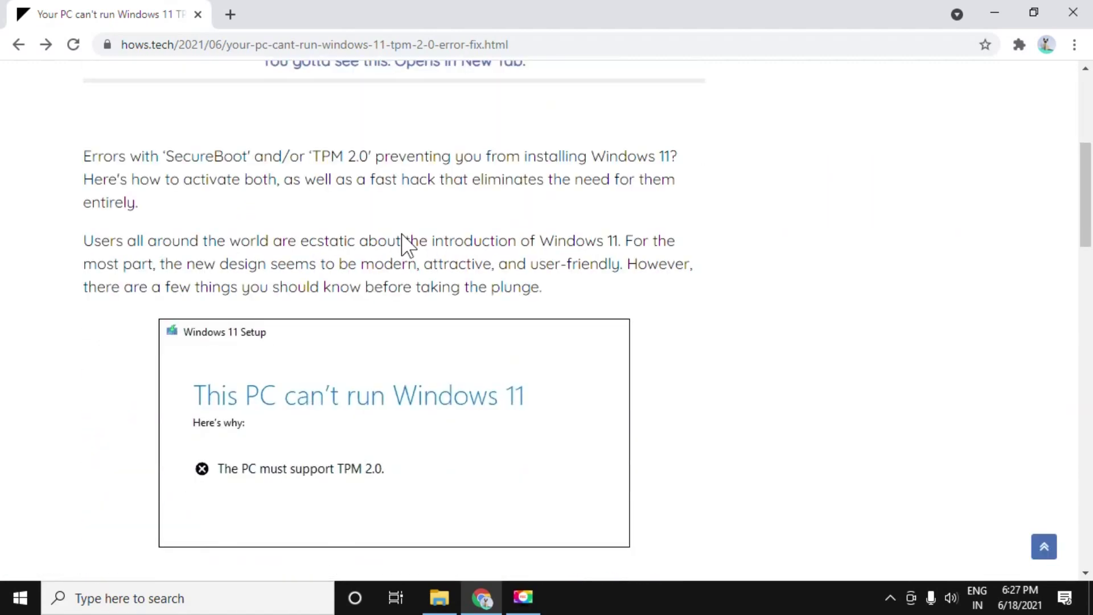
pyautogui.scroll(-3, 405, 254)
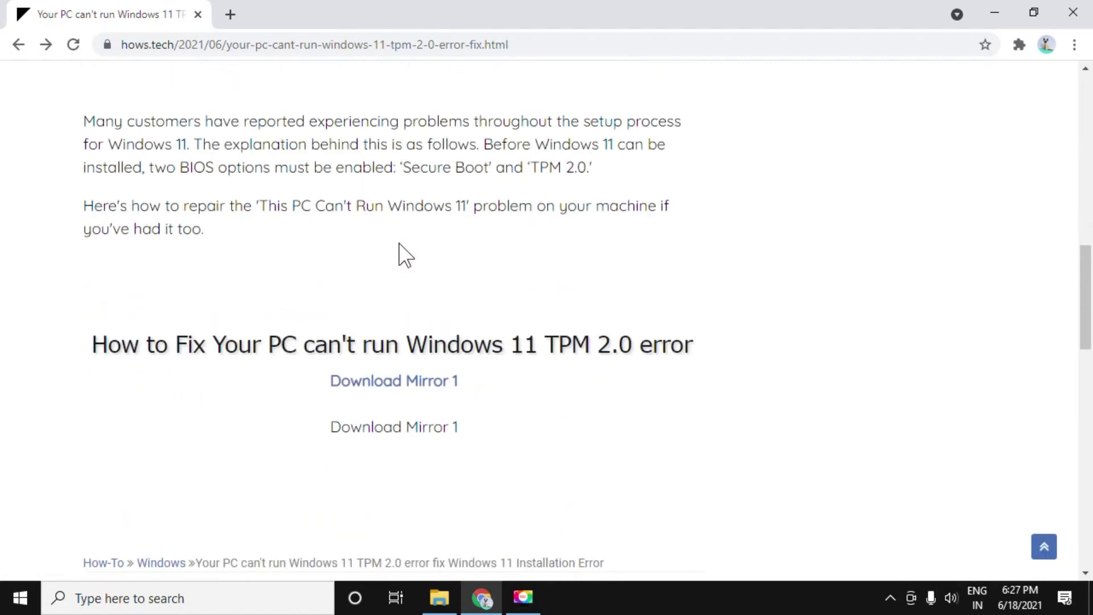
# Download the TPM 2.0 error fix zip from Download Mirror 1 and show its download options
pyautogui.click(394, 382)
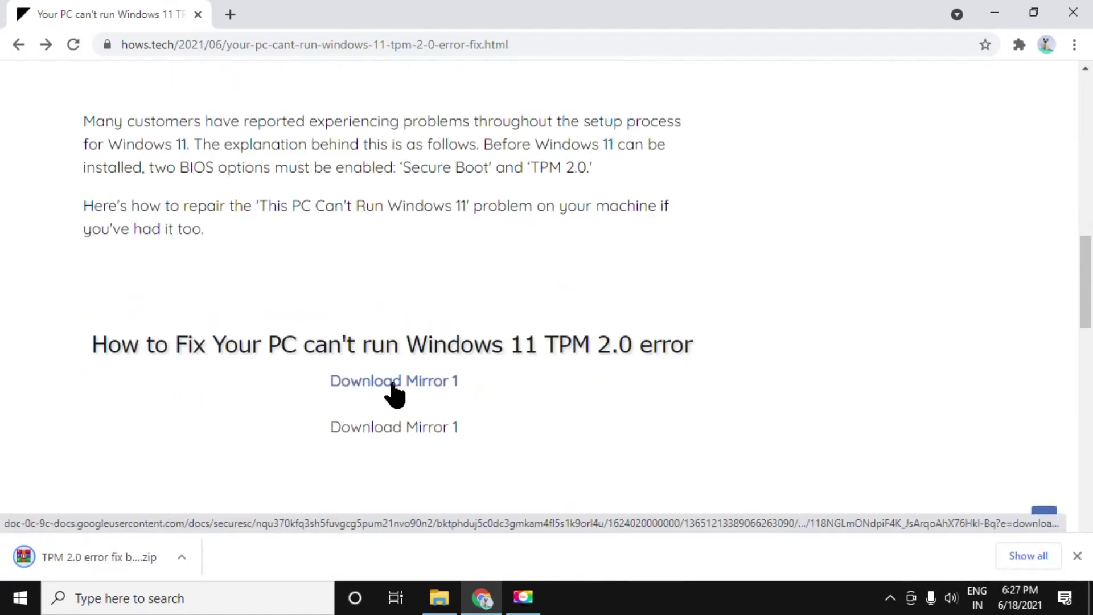
pyautogui.click(182, 556)
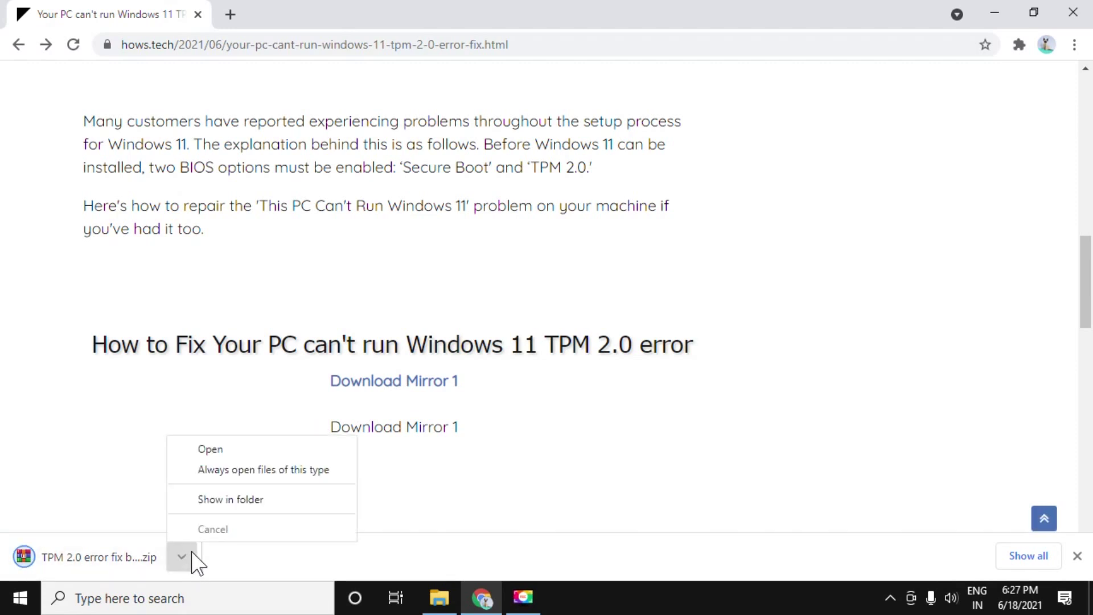
# Extract the zip to a 'TPM 2.0 error fix' folder and open that folder
pyautogui.click(231, 500)
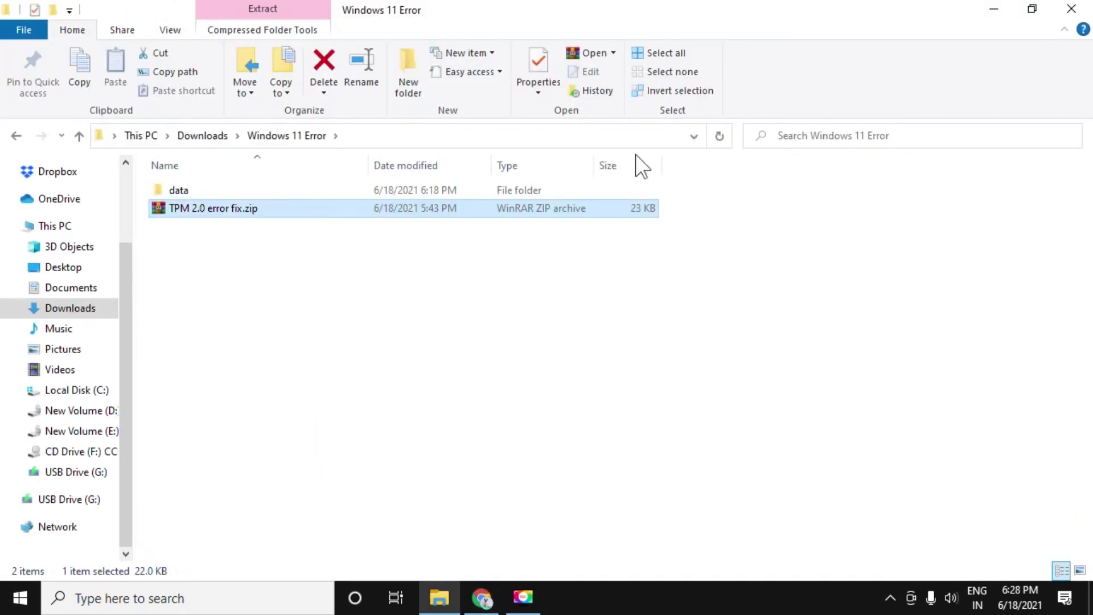
pyautogui.rightClick(235, 210)
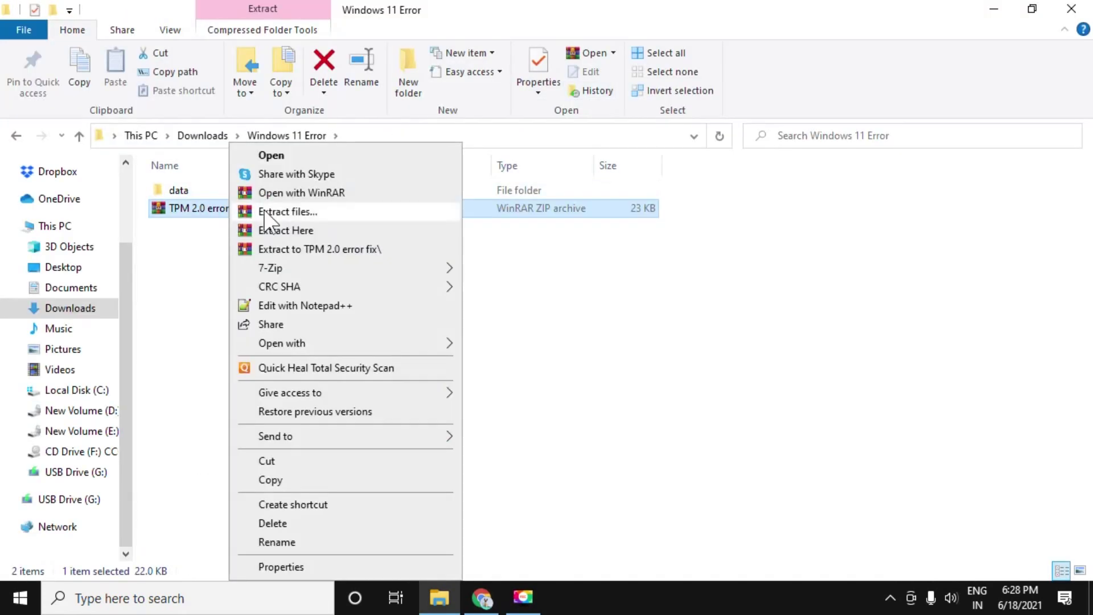
pyautogui.click(295, 249)
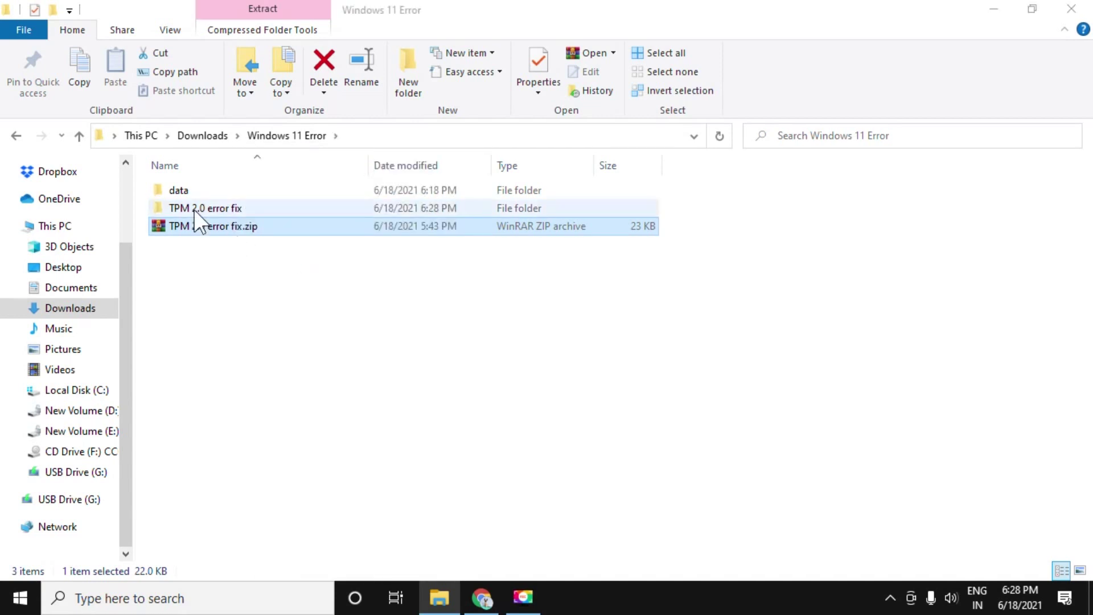
pyautogui.doubleClick(194, 209)
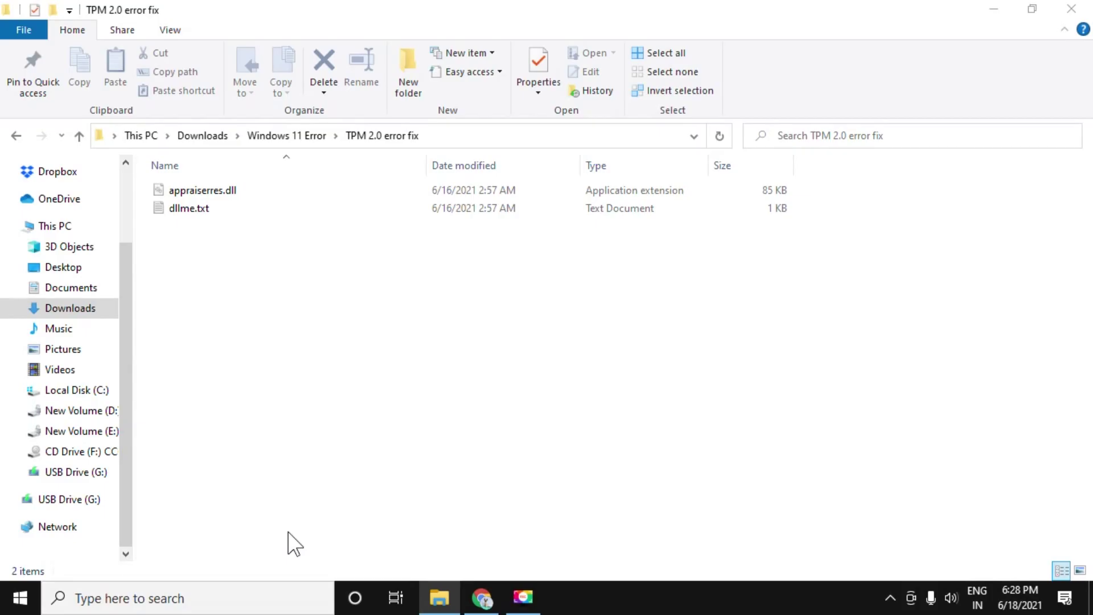
# Launch Task Manager from the Start search
pyautogui.press('super')
pyautogui.write('ta')
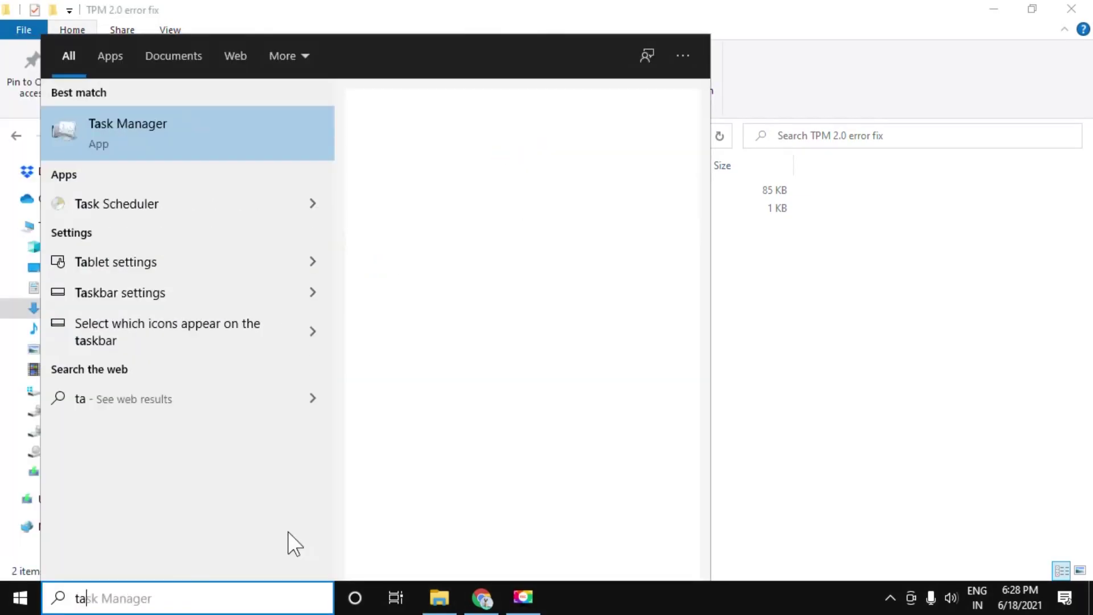
pyautogui.write('sk man')
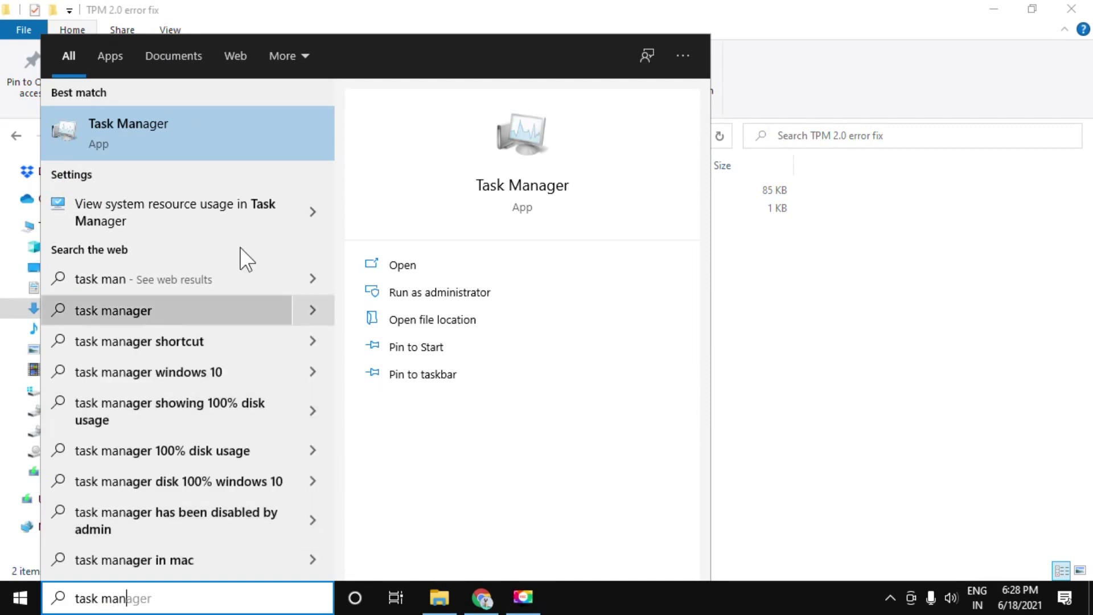
pyautogui.click(179, 134)
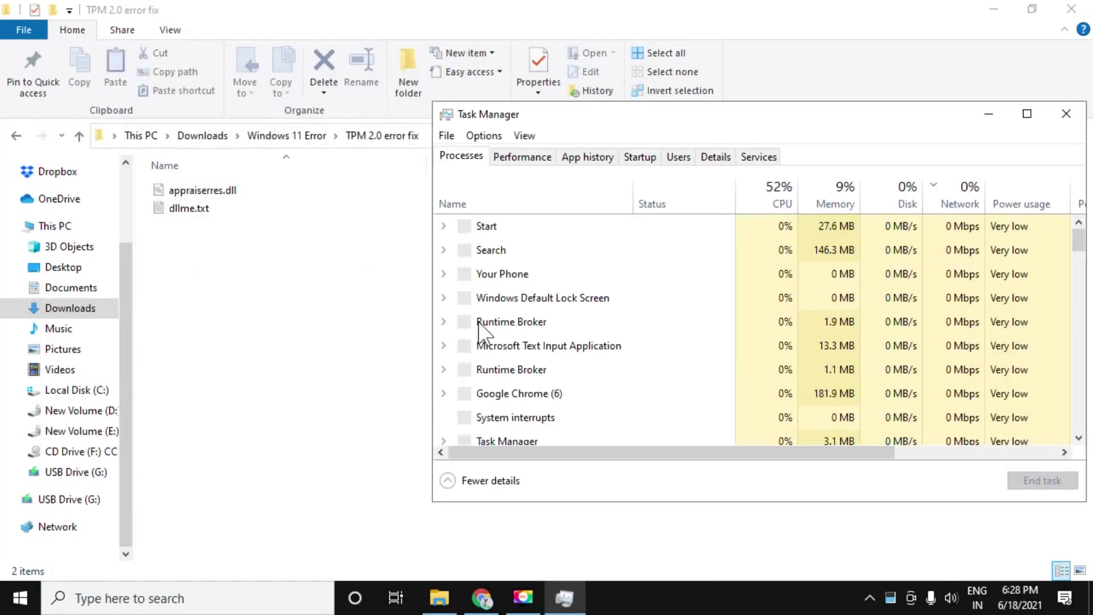
pyautogui.click(445, 135)
# Set the new task to C:\Windows\System32\cmd.exe with administrative privileges
pyautogui.click(468, 159)
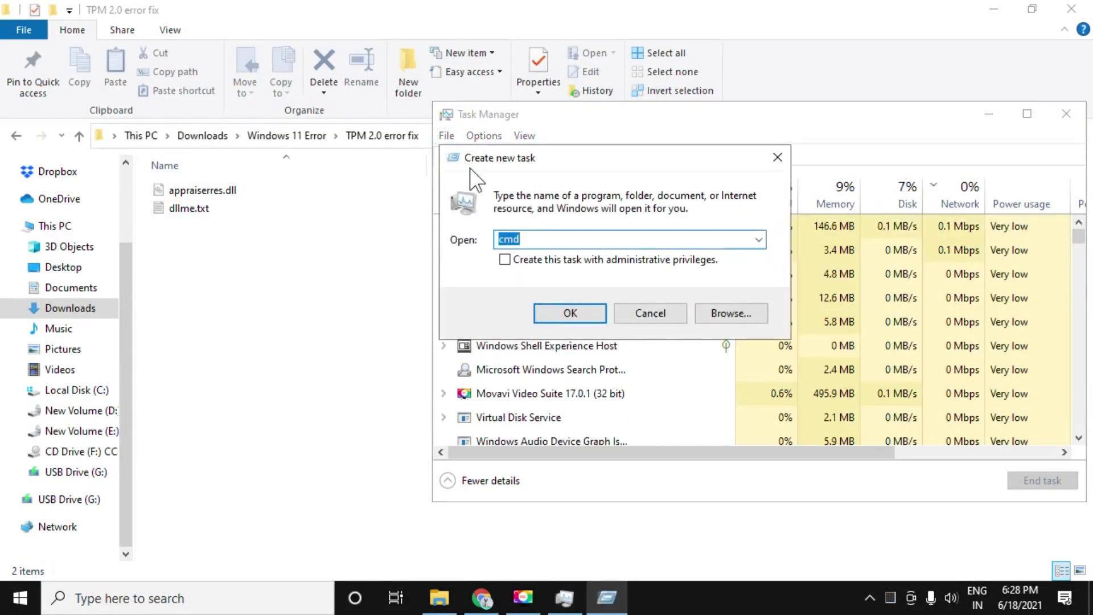
pyautogui.click(730, 313)
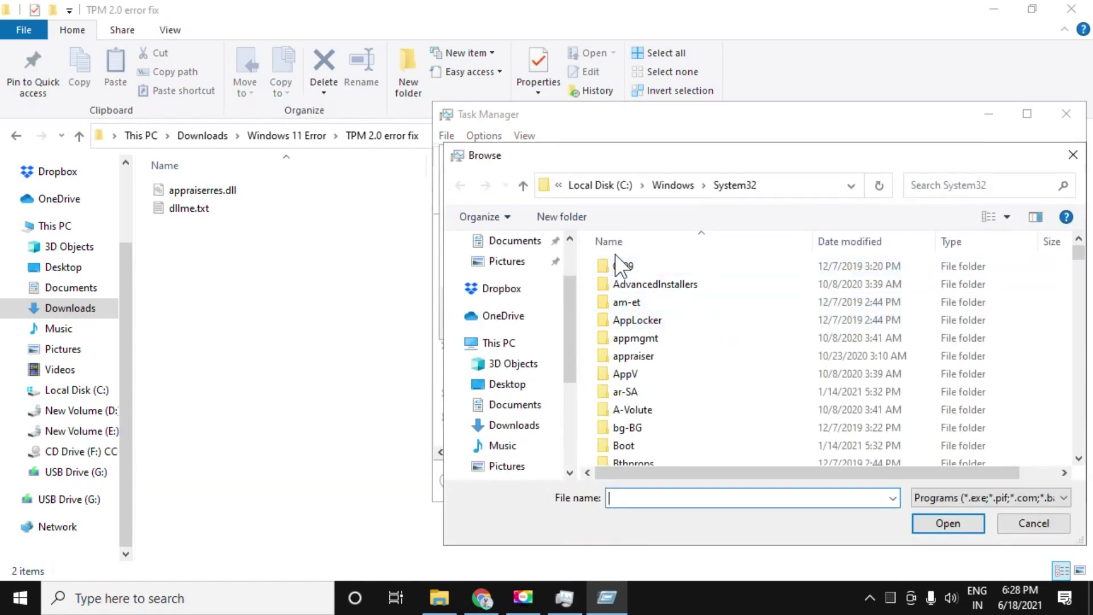
pyautogui.click(498, 342)
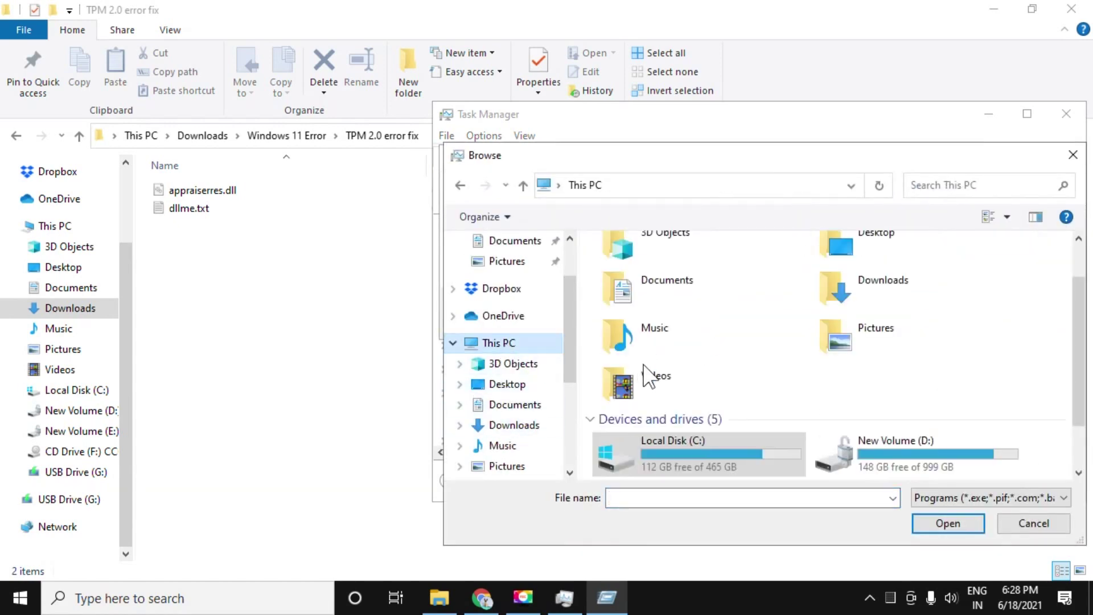
pyautogui.scroll(-3, 657, 385)
pyautogui.doubleClick(653, 351)
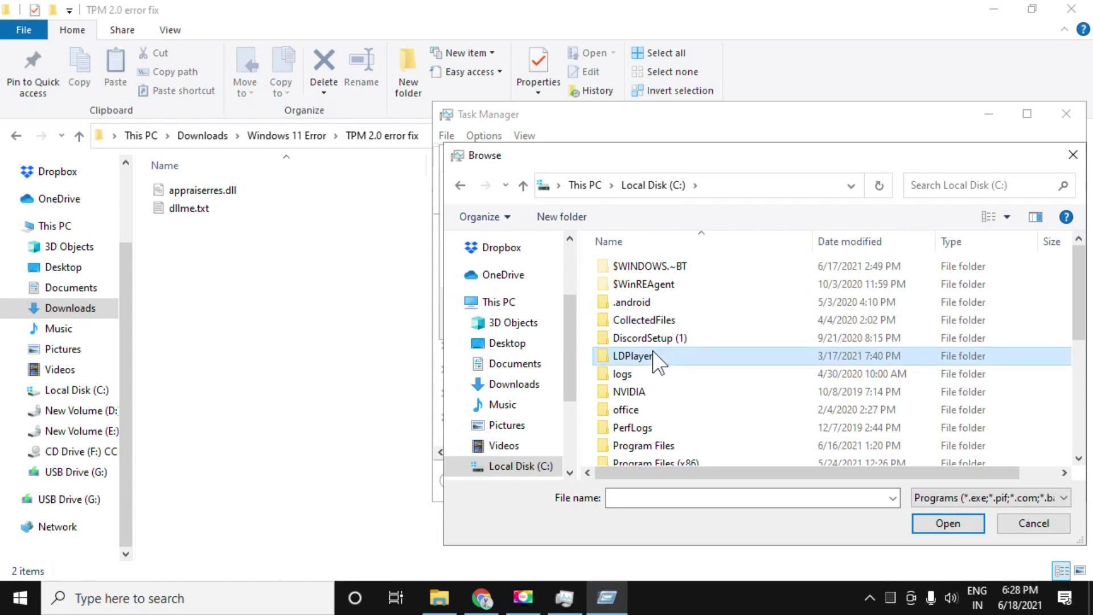
pyautogui.scroll(-5, 651, 354)
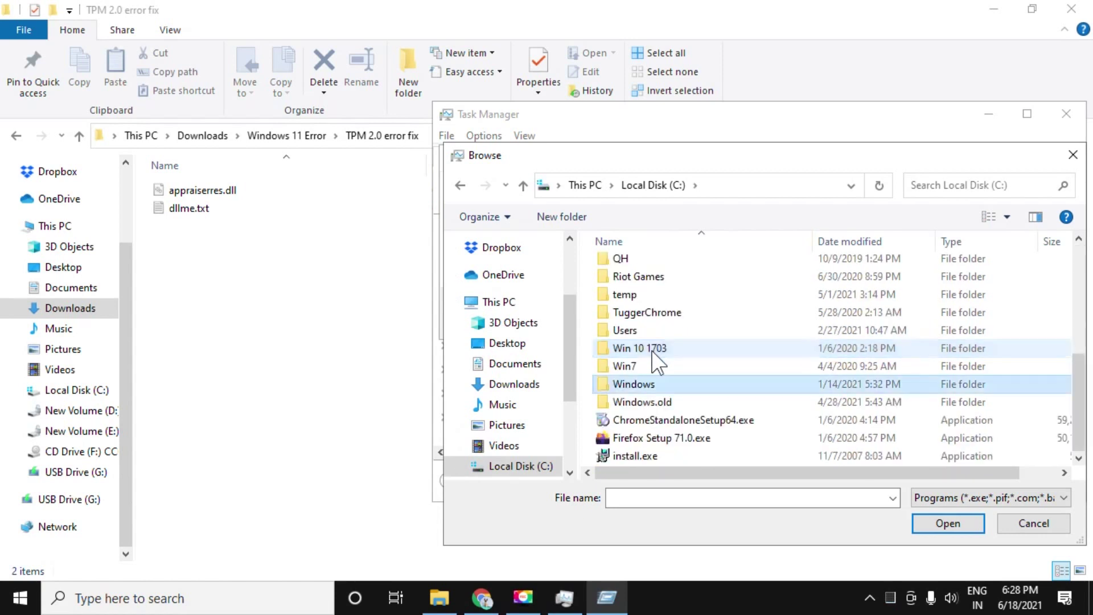
pyautogui.doubleClick(651, 354)
pyautogui.write('sys')
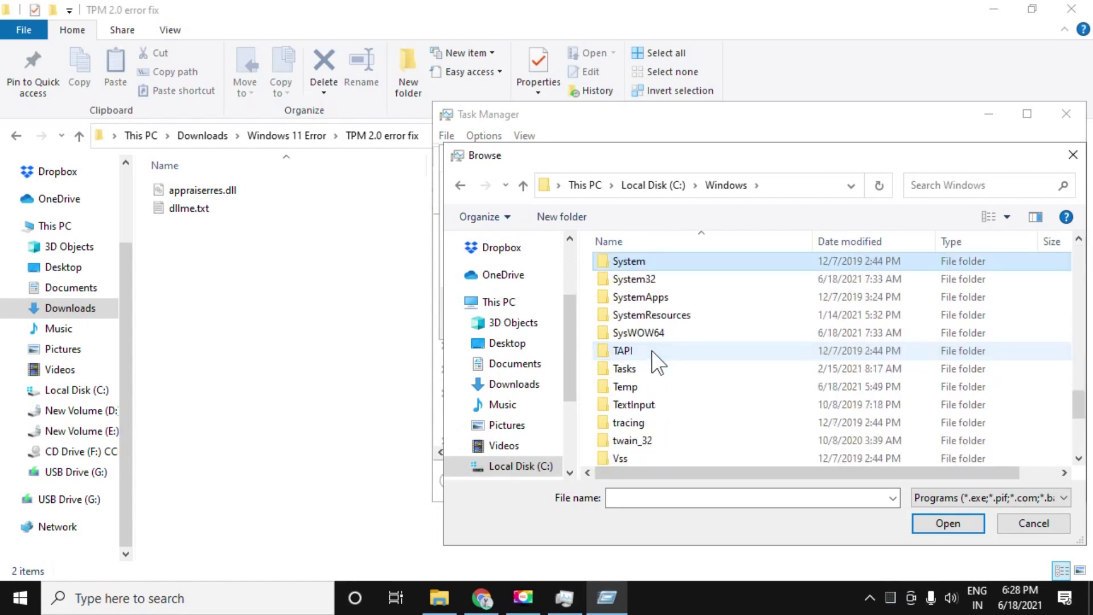
pyautogui.press('Return')
pyautogui.press('BackSpace')
pyautogui.press('Down')
pyautogui.press('Return')
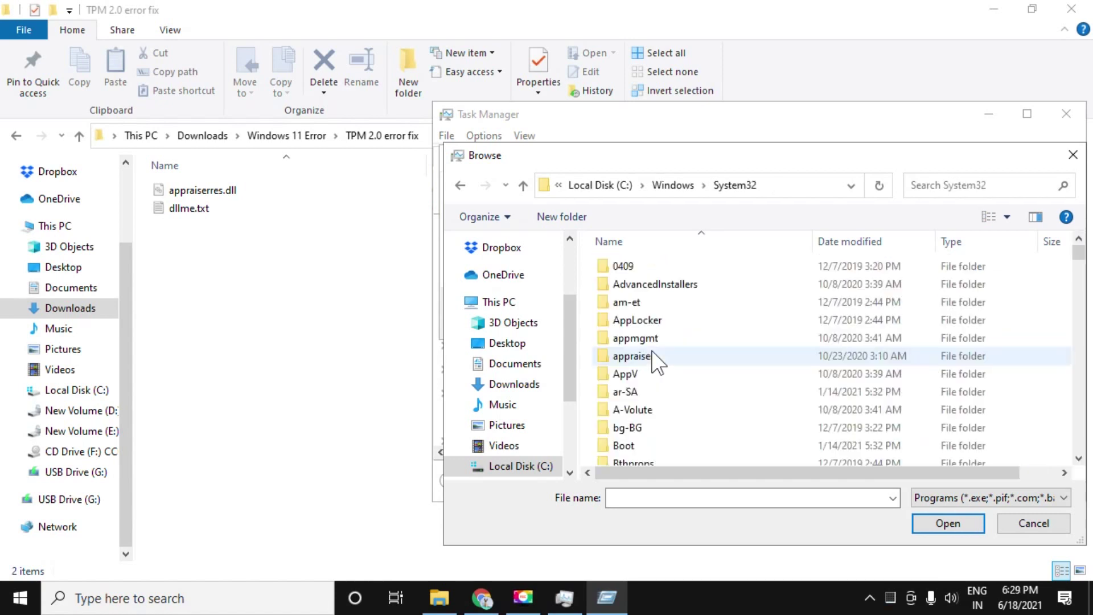
pyautogui.write('cmd')
pyautogui.press('Return')
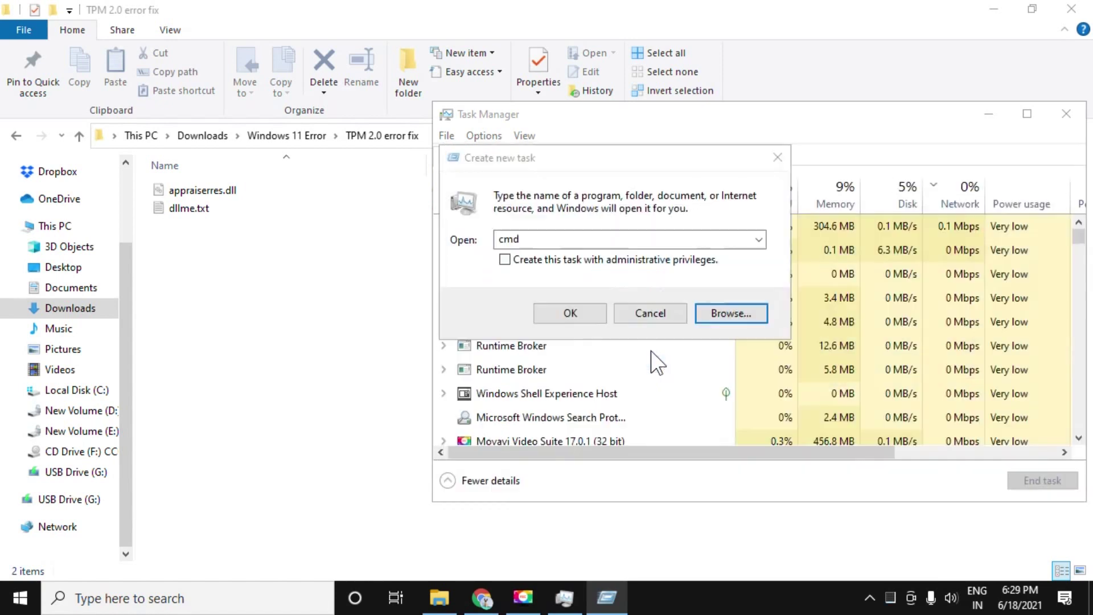
pyautogui.click(572, 260)
# Open the administrator Command Prompt, run gpupdate successfully, then exit it
pyautogui.click(564, 313)
pyautogui.write('gpupda')
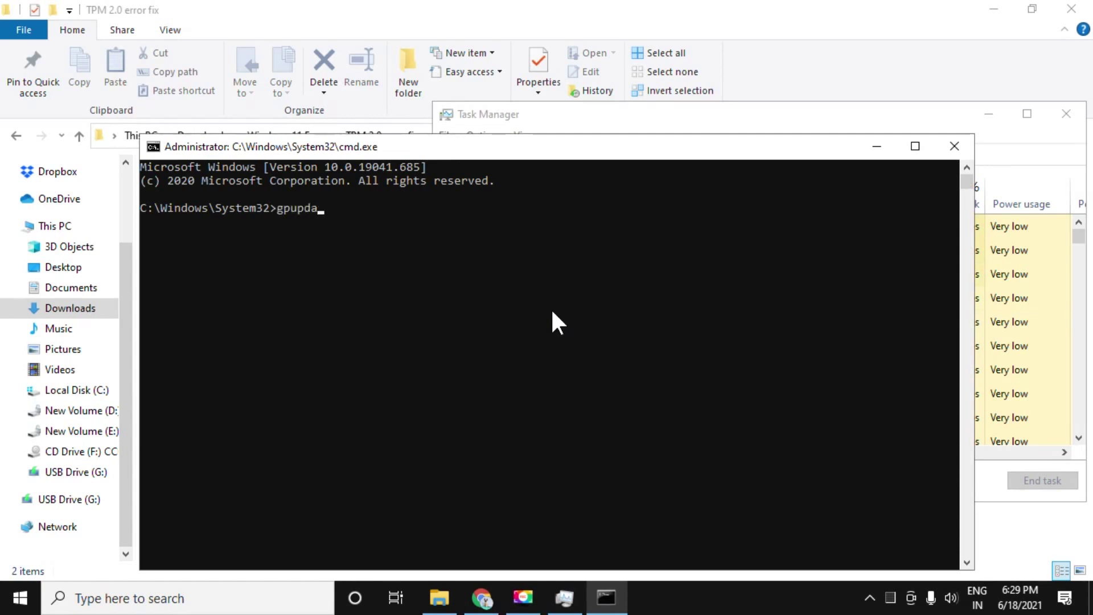
pyautogui.write('te')
pyautogui.press('Return')
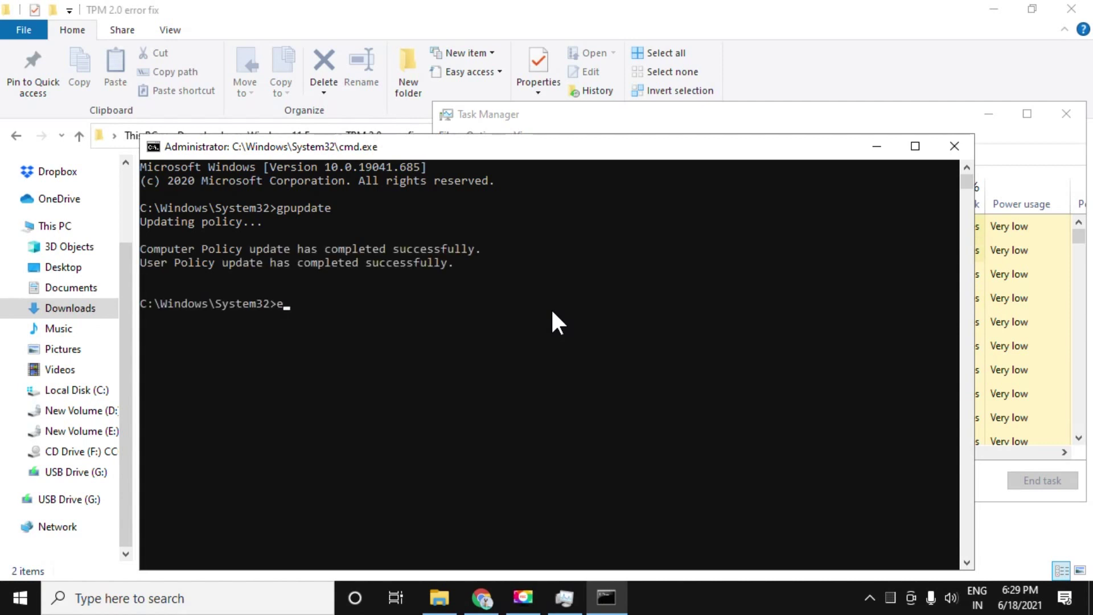
pyautogui.press('Return')
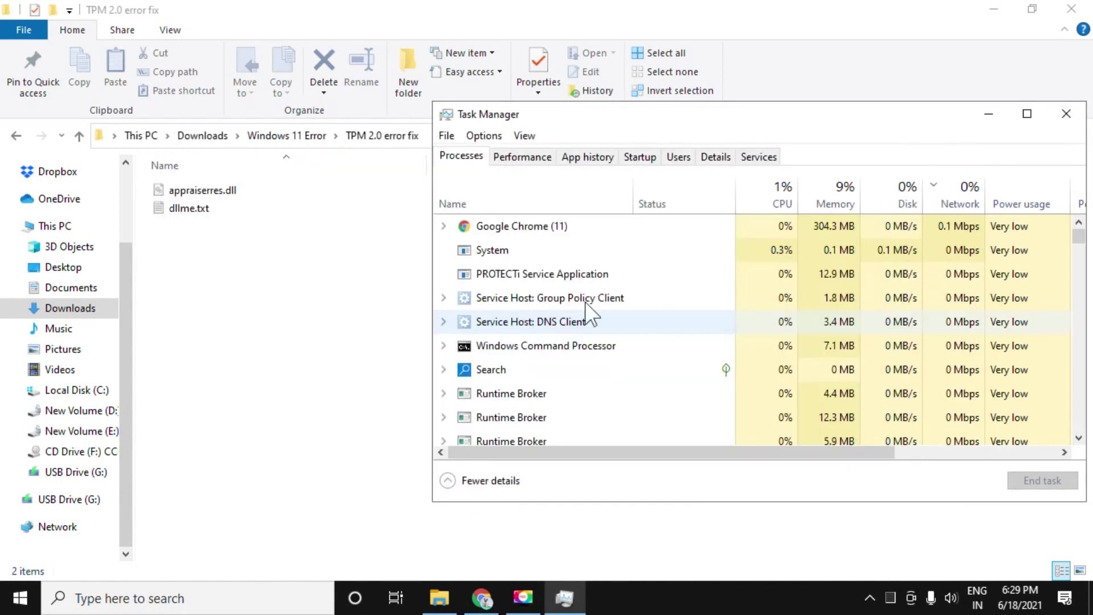
# Copy appraiserres.dll and dllme.txt after closing Task Manager, then switch to USB Drive (G:)
pyautogui.click(1066, 114)
pyautogui.moveTo(248, 266); pyautogui.dragTo(181, 173)
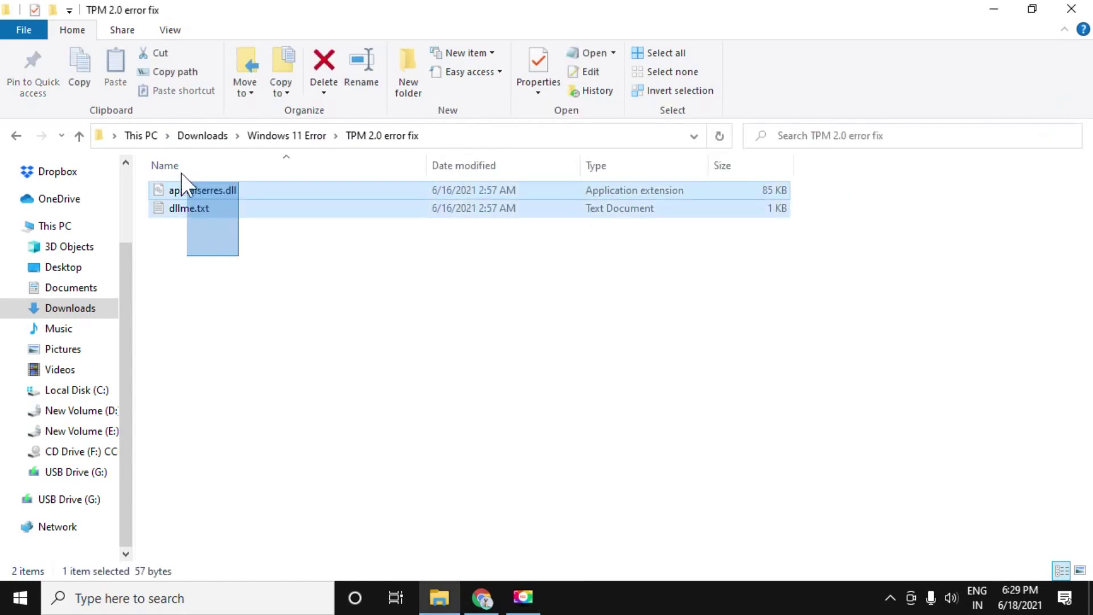
pyautogui.rightClick(188, 190)
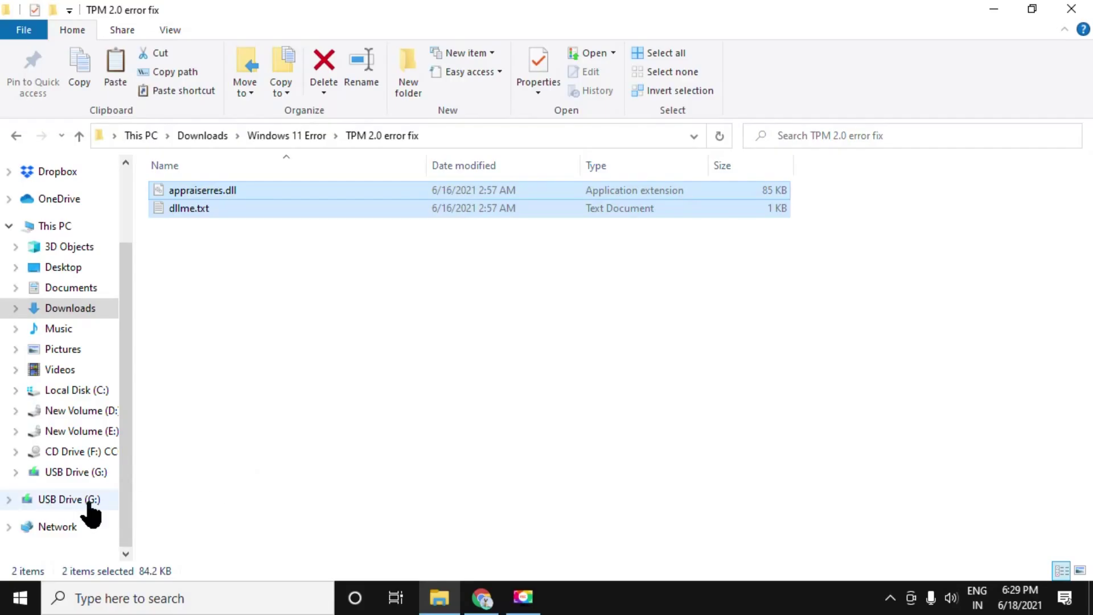
pyautogui.click(69, 499)
# Paste appraiserres.dll and dllme.txt into G:\sources, replacing the existing appraiserres.dll
pyautogui.click(185, 226)
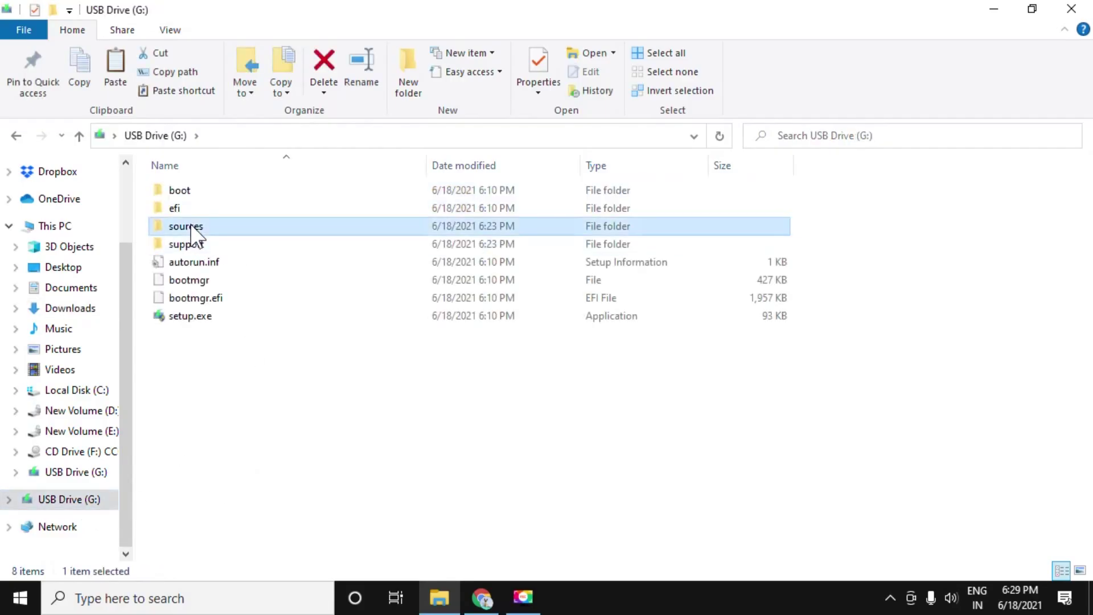
pyautogui.doubleClick(186, 226)
pyautogui.rightClick(927, 226)
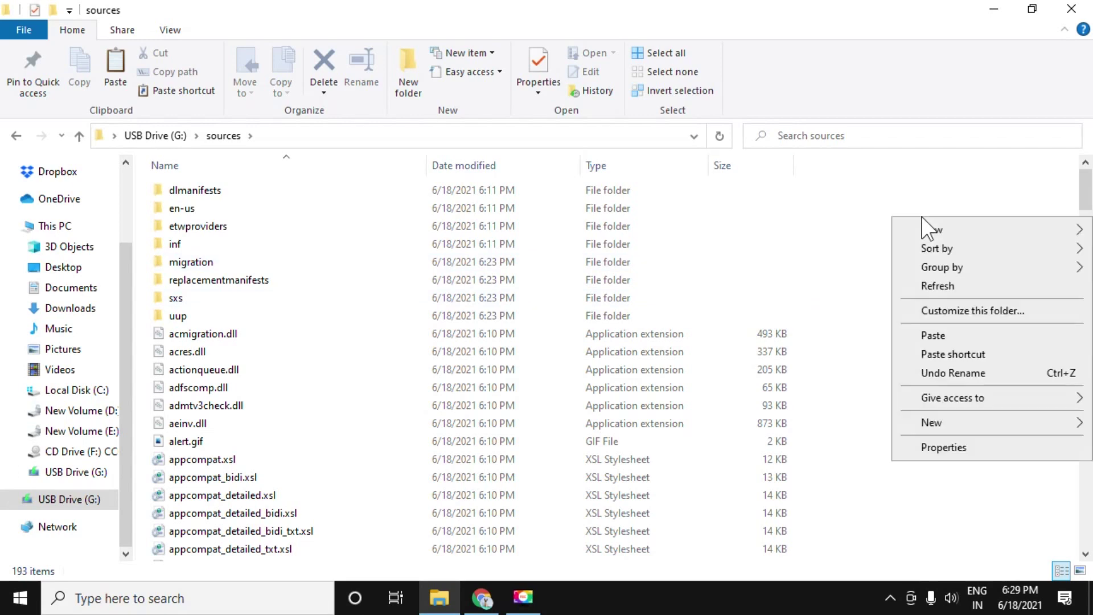
pyautogui.click(933, 335)
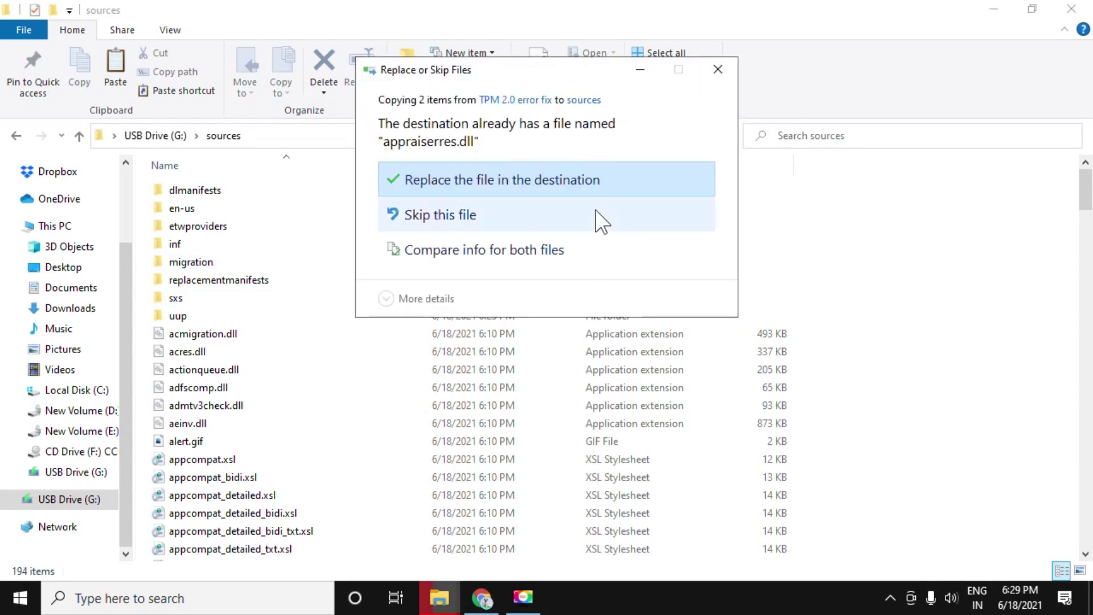
pyautogui.click(494, 182)
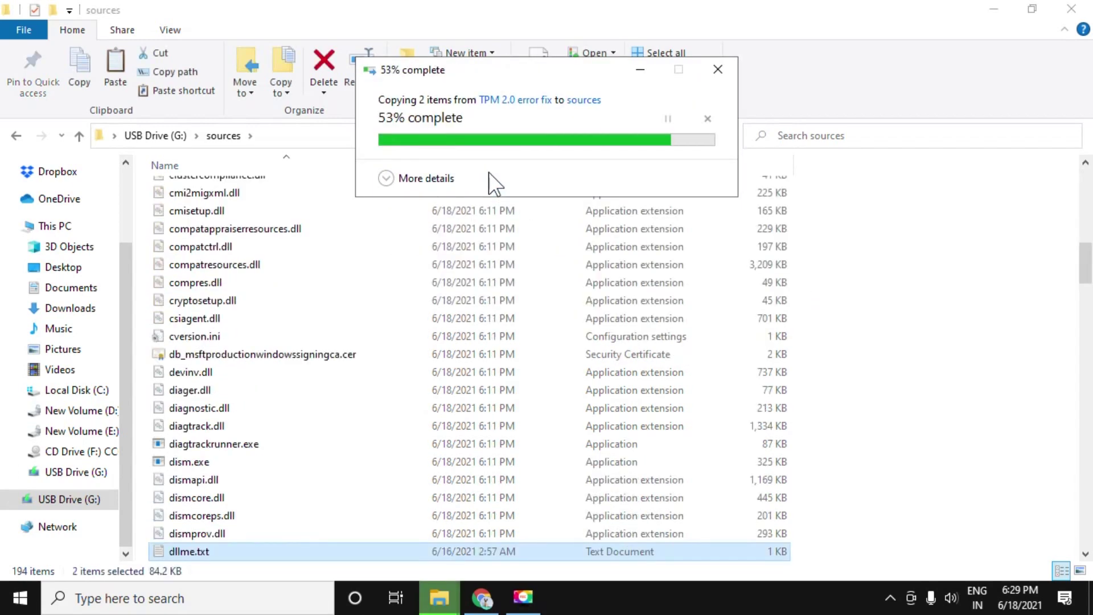
pyautogui.click(154, 136)
# Run setup.exe from USB Drive (G:) as administrator
pyautogui.rightClick(209, 316)
pyautogui.click(246, 193)
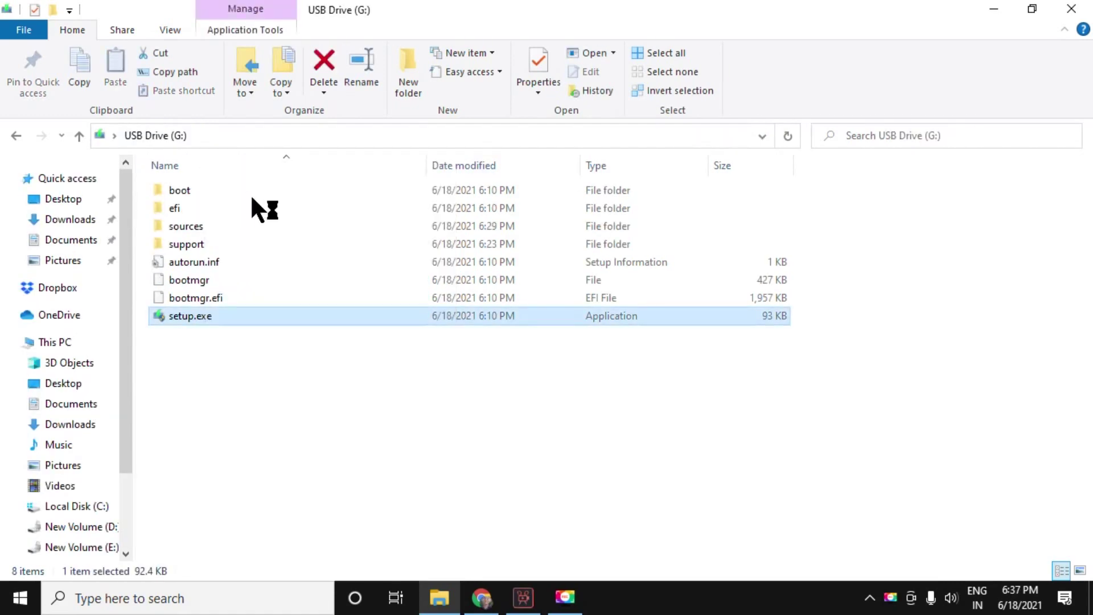